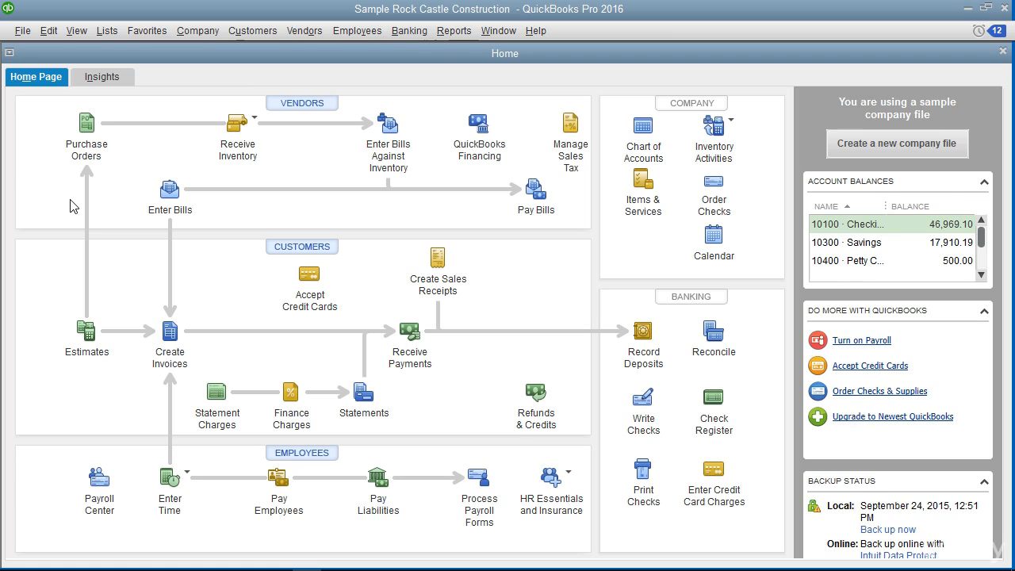
Step: Review the Send Forms preferences for automatically marking invoices Email Later by the customer's delivery method, and accept them
{"action": "left_click", "coordinate": [53, 33]}
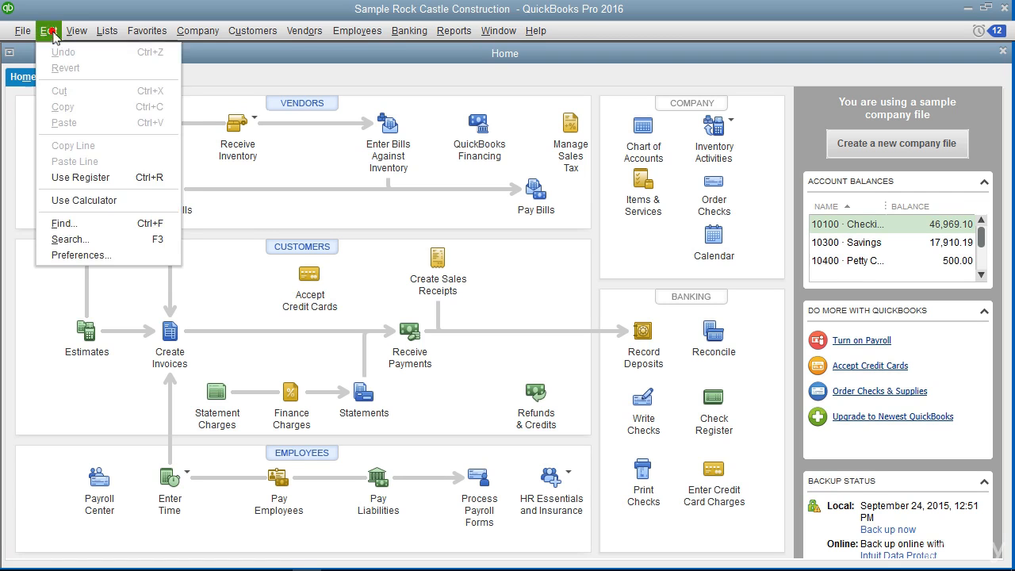
{"action": "left_click", "coordinate": [80, 255]}
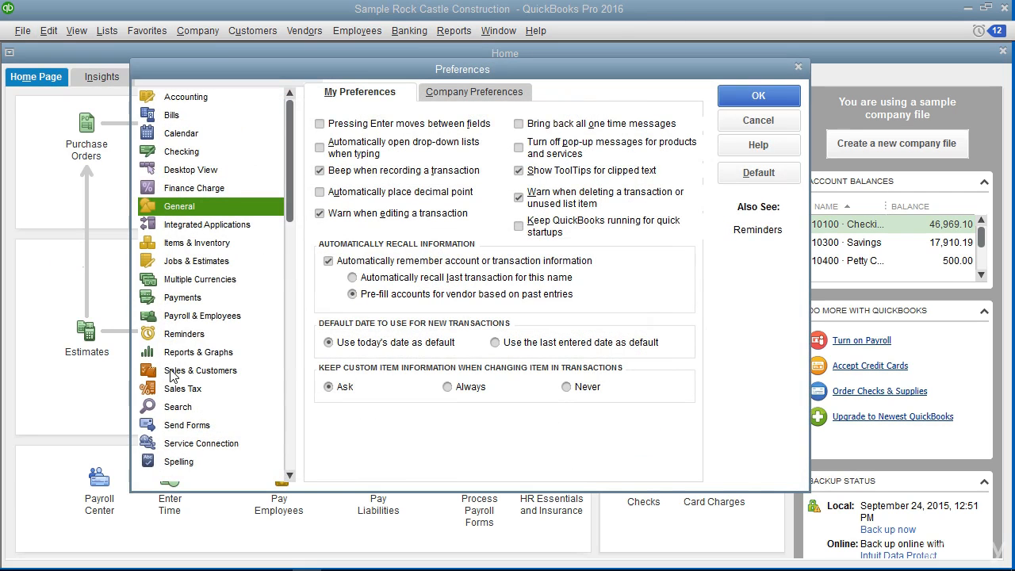
{"action": "left_click", "coordinate": [180, 428]}
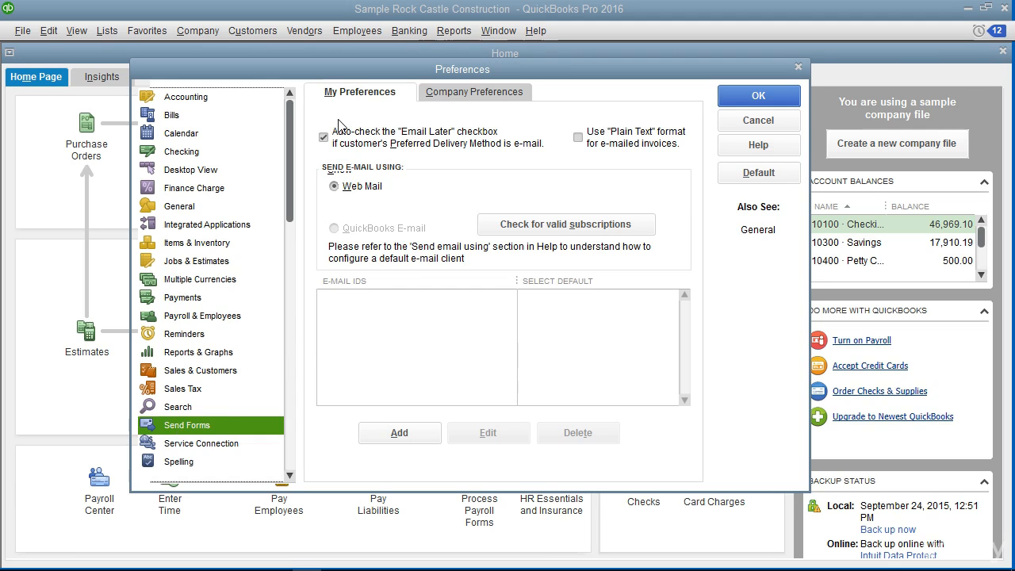
{"action": "key", "text": "Tab"}
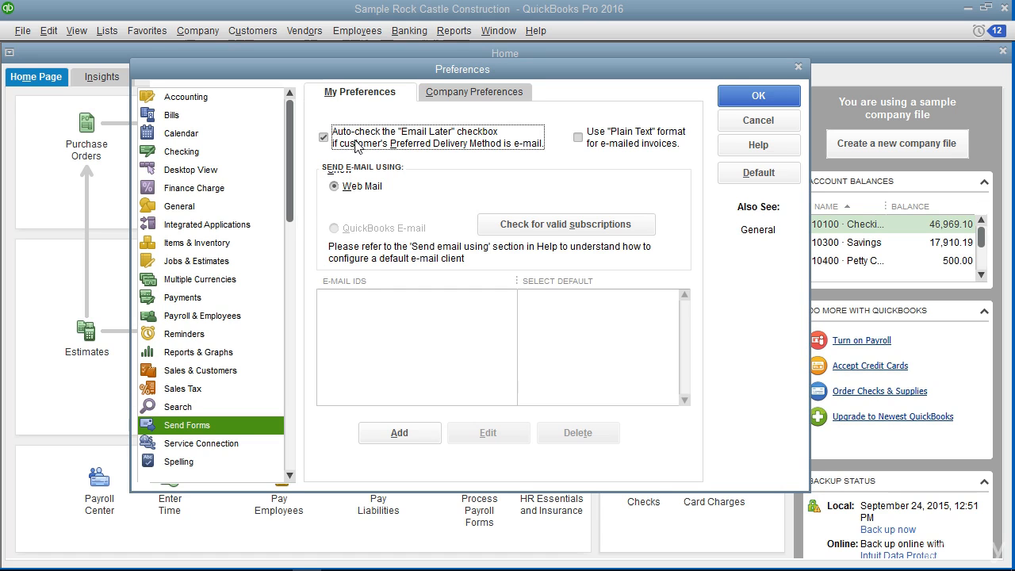
{"action": "left_click", "coordinate": [734, 102]}
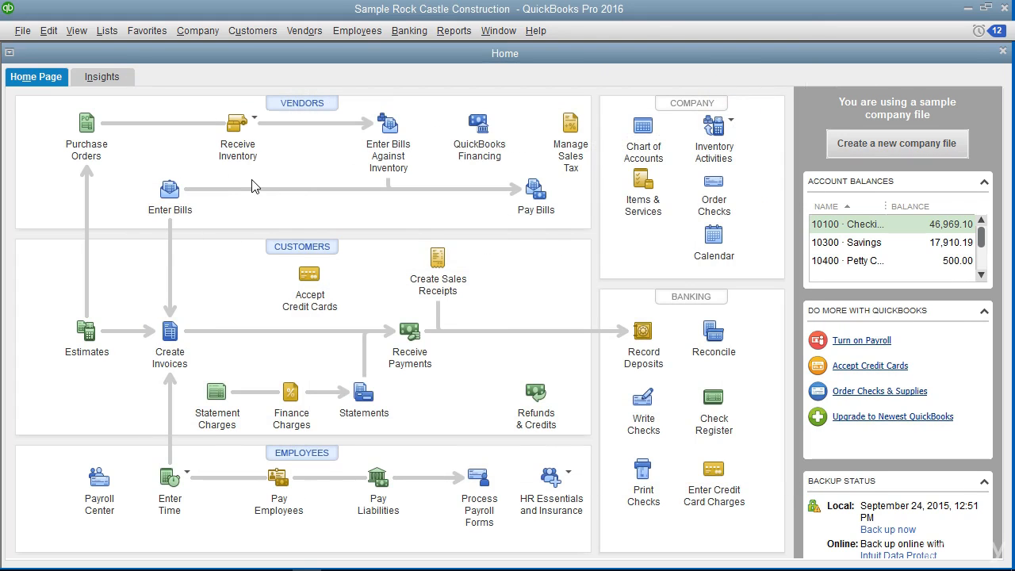
Step: Start creating batch invoices and dismiss the notice about customer information setup
{"action": "left_click", "coordinate": [265, 36]}
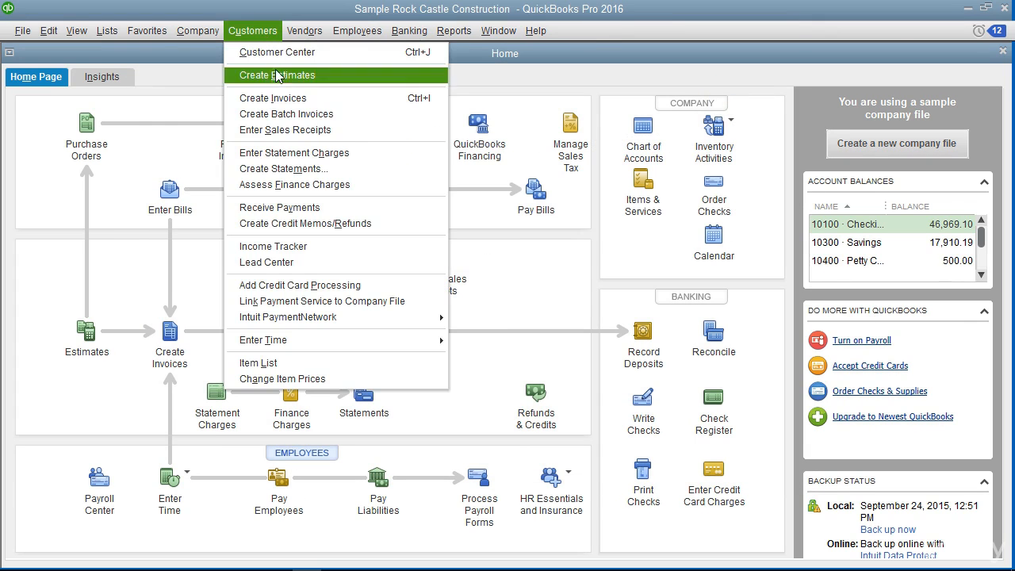
{"action": "left_click", "coordinate": [287, 116]}
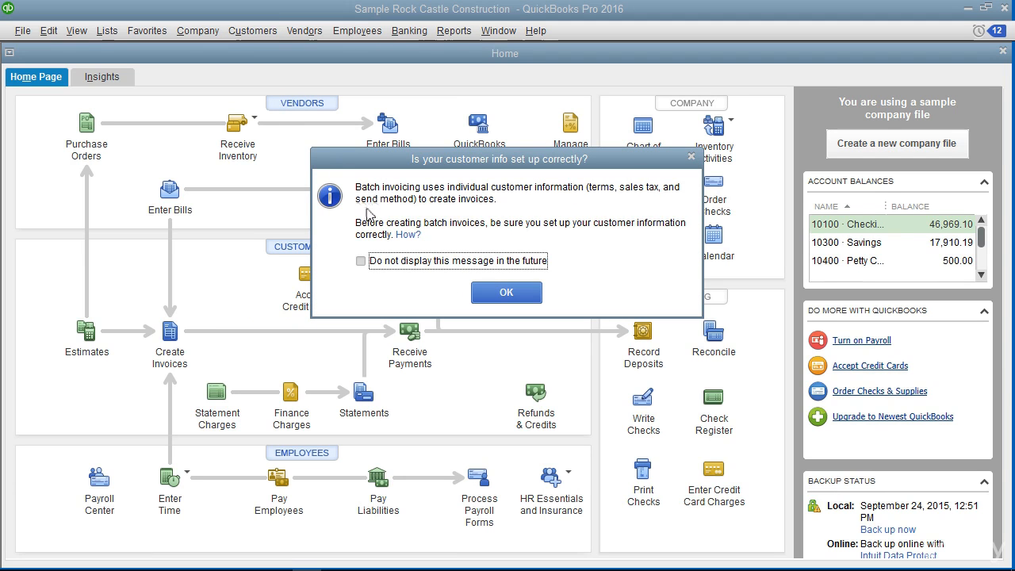
{"action": "left_click", "coordinate": [505, 294]}
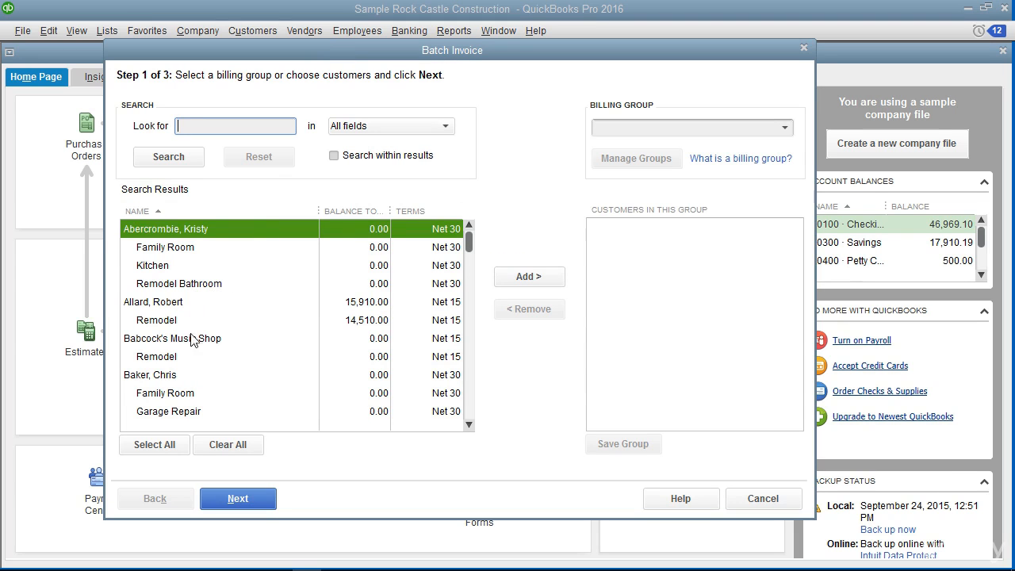
Step: Add the two customers listed after Babcock's Music Shop to the batch without a billing group, leaving out their jobs
{"action": "left_click", "coordinate": [168, 376]}
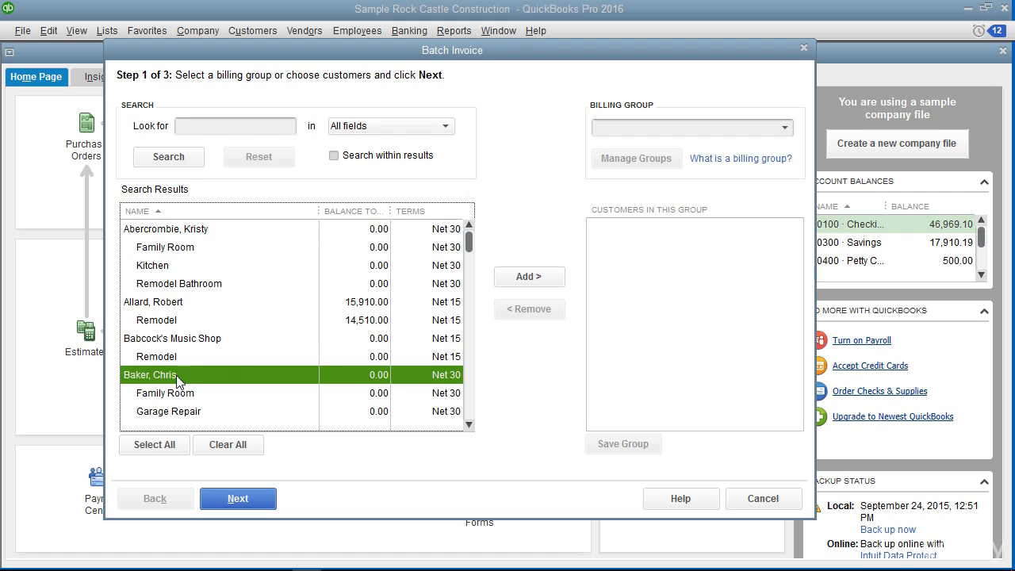
{"action": "left_click", "coordinate": [529, 285]}
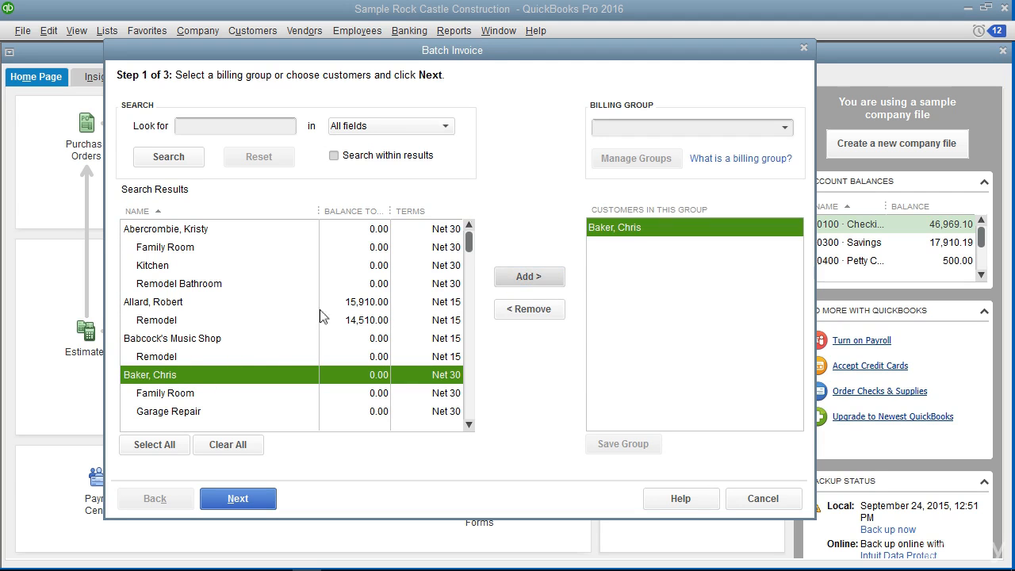
{"action": "scroll", "coordinate": [282, 337], "scroll_direction": "down", "scroll_amount": 1}
{"action": "left_click", "coordinate": [177, 375]}
{"action": "left_click", "coordinate": [532, 276]}
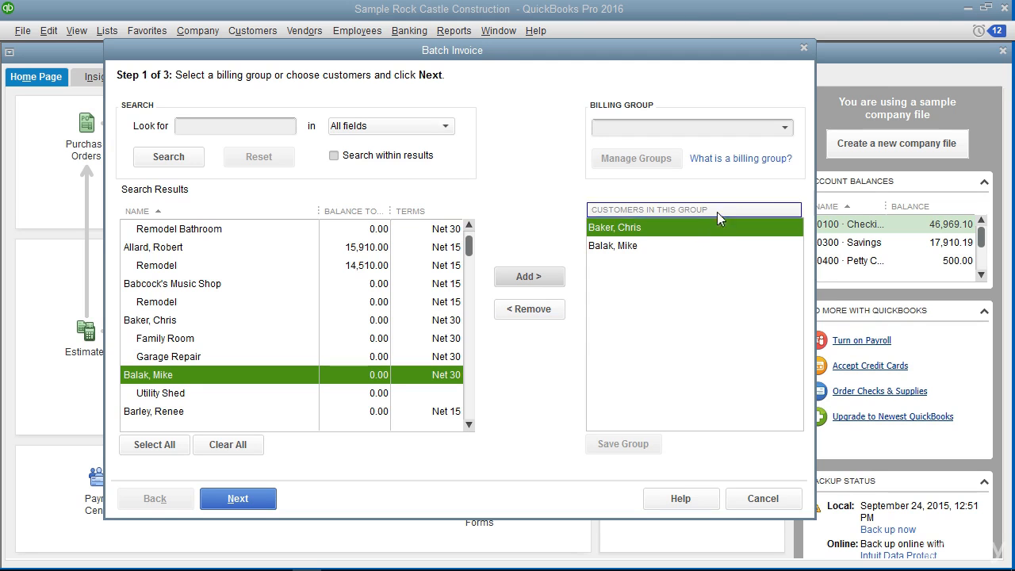
Step: Create a new billing group named My Customers
{"action": "left_click", "coordinate": [786, 128]}
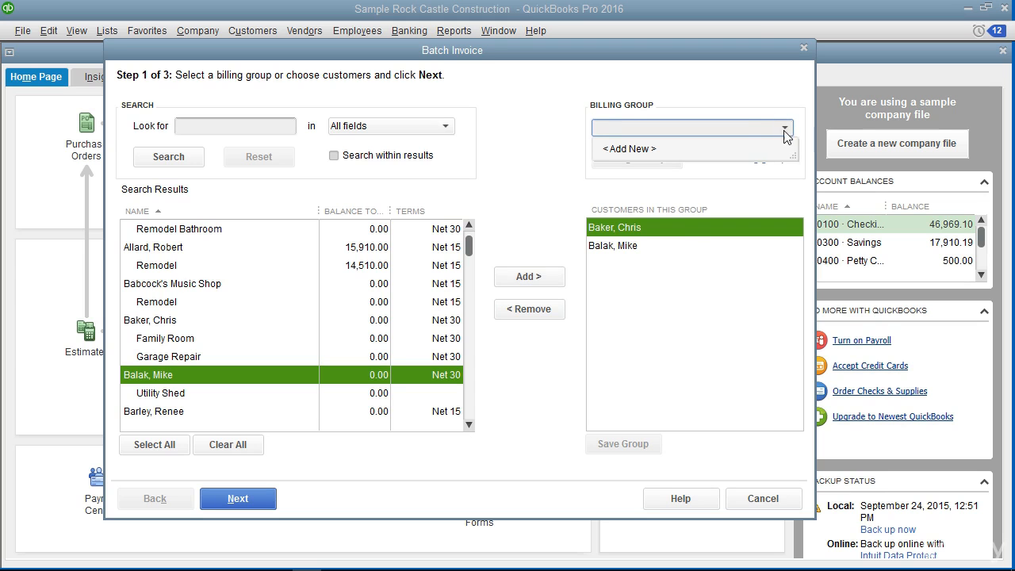
{"action": "left_click", "coordinate": [675, 149]}
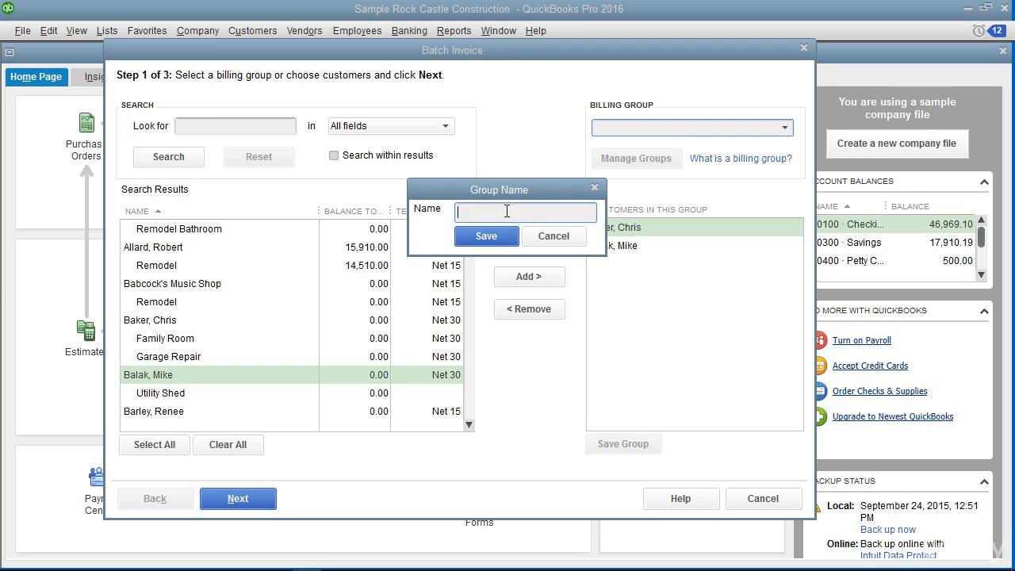
{"action": "type", "text": "My Customers"}
{"action": "left_click", "coordinate": [487, 236]}
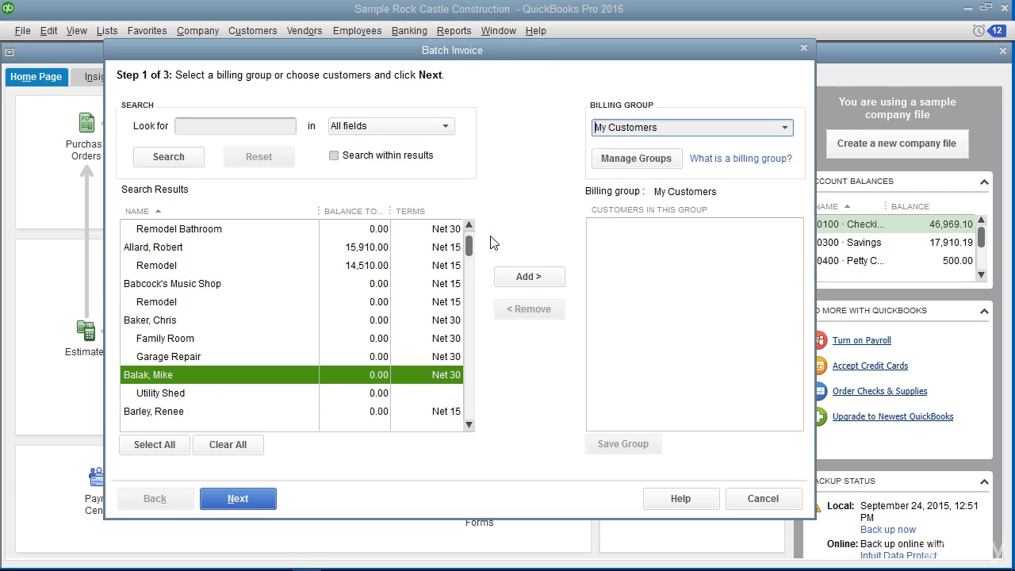
Step: Add the three customers listed after Babcock's Music Shop, without their jobs, to the My Customers billing group and save the group
{"action": "left_click", "coordinate": [178, 413]}
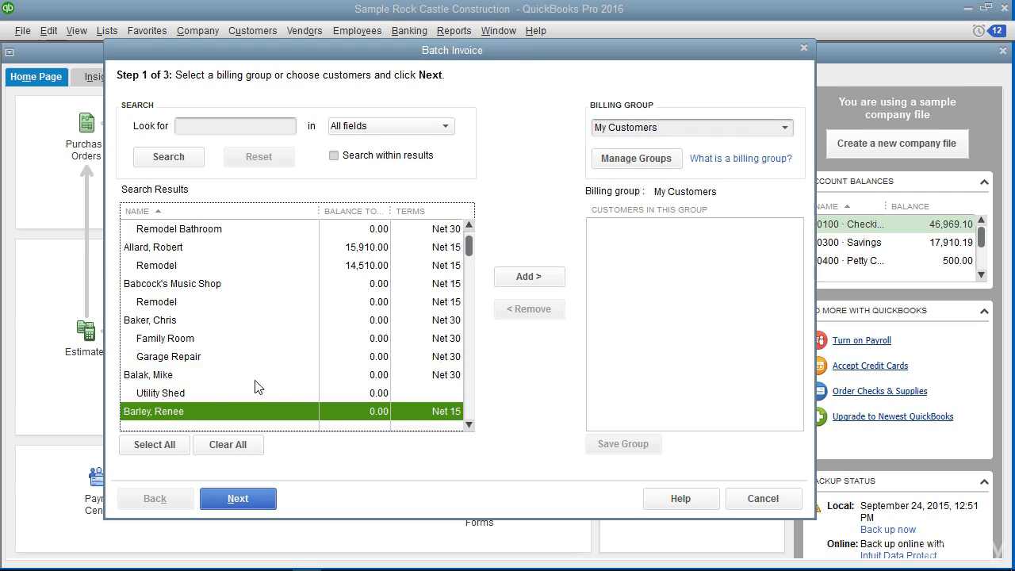
{"action": "left_click", "coordinate": [530, 276]}
{"action": "left_click", "coordinate": [170, 376]}
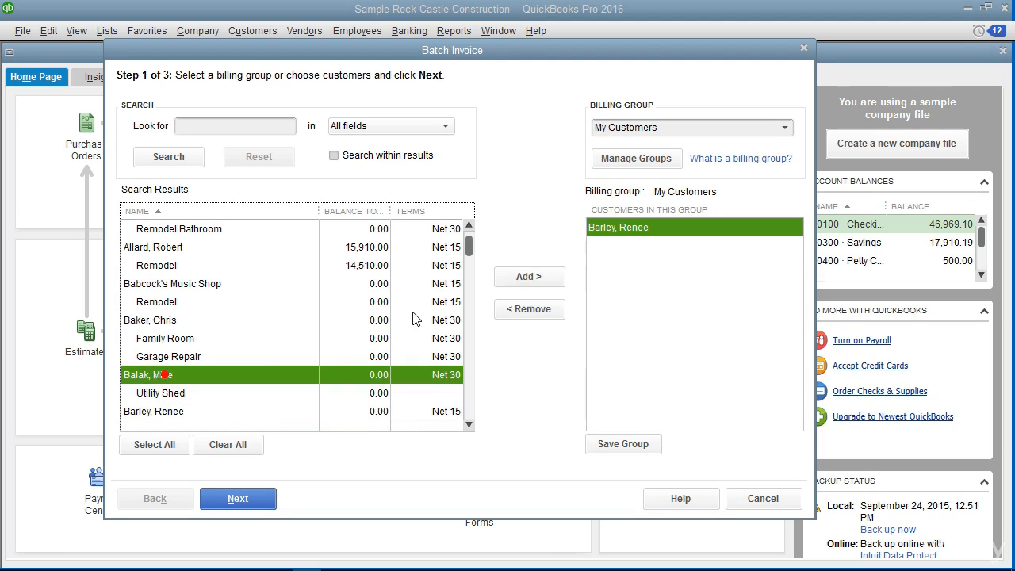
{"action": "left_click", "coordinate": [522, 279]}
{"action": "left_click", "coordinate": [152, 321]}
{"action": "left_click", "coordinate": [524, 279]}
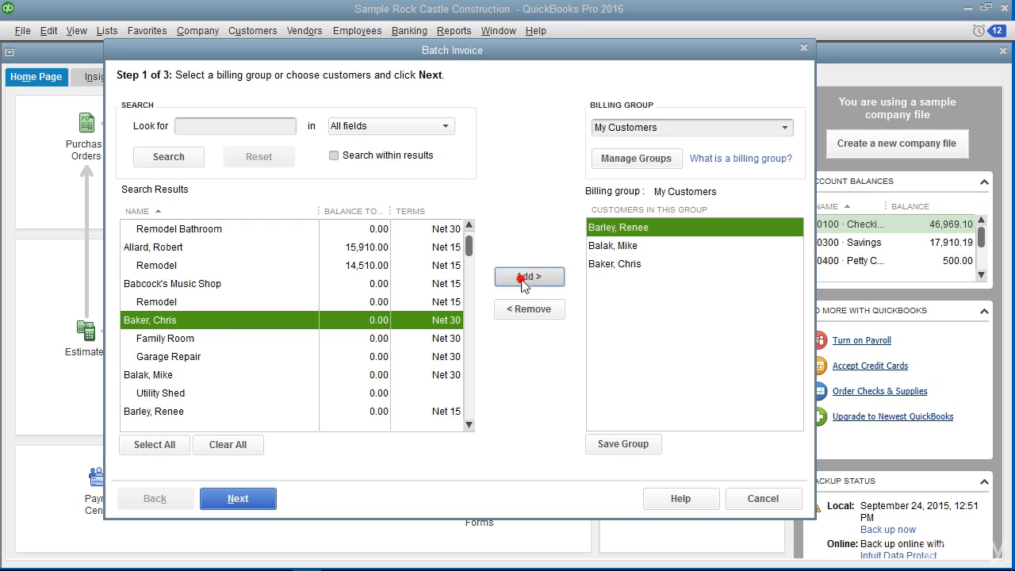
{"action": "left_click", "coordinate": [627, 446]}
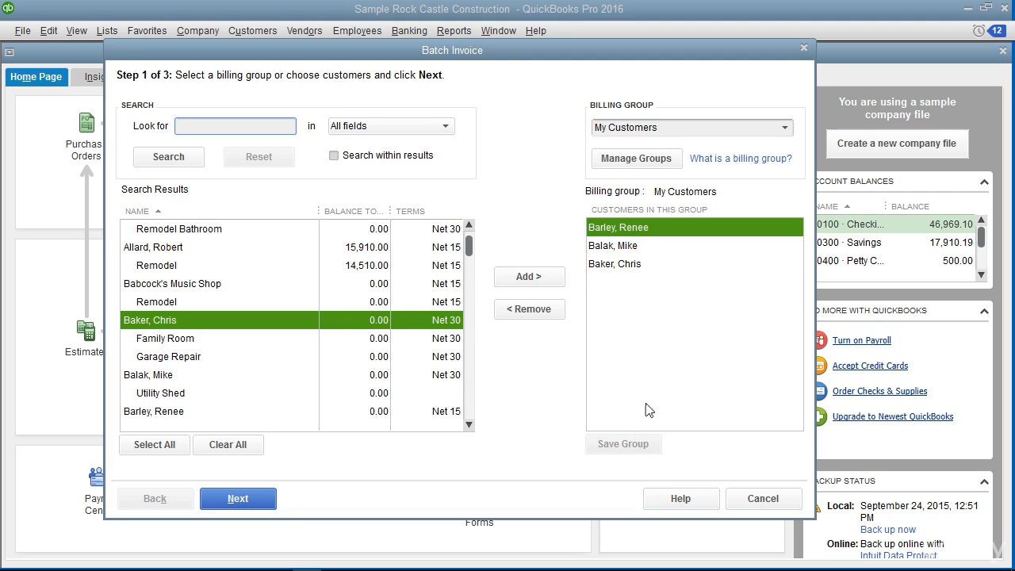
Step: Choose My Customers as the billing group for the batch
{"action": "left_click", "coordinate": [785, 128]}
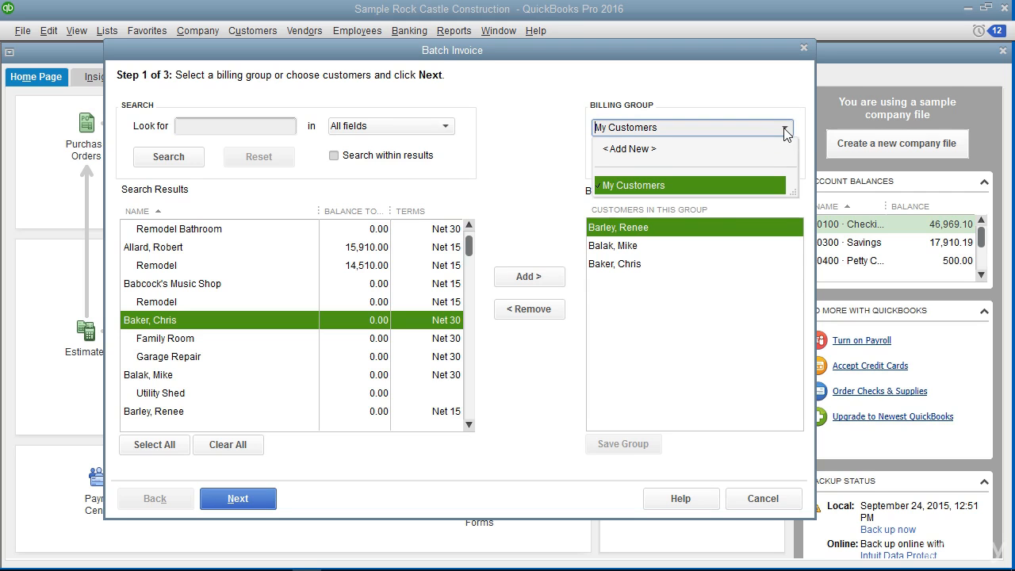
{"action": "left_click", "coordinate": [670, 185]}
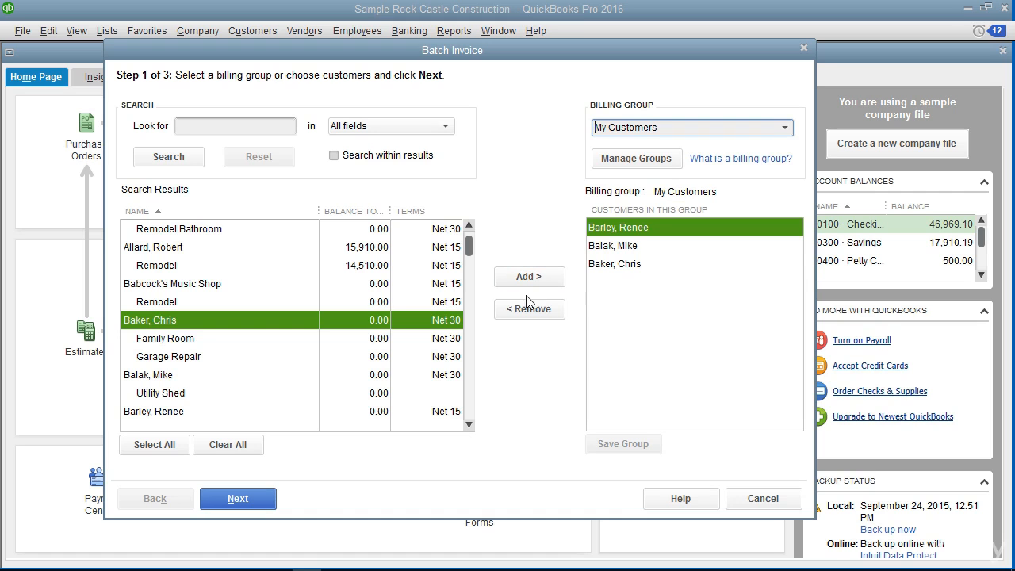
{"action": "left_click", "coordinate": [522, 327]}
{"action": "left_click", "coordinate": [579, 443]}
Step: Rename the My Customers billing group to My Batch Invoice Customers
{"action": "left_click", "coordinate": [668, 162]}
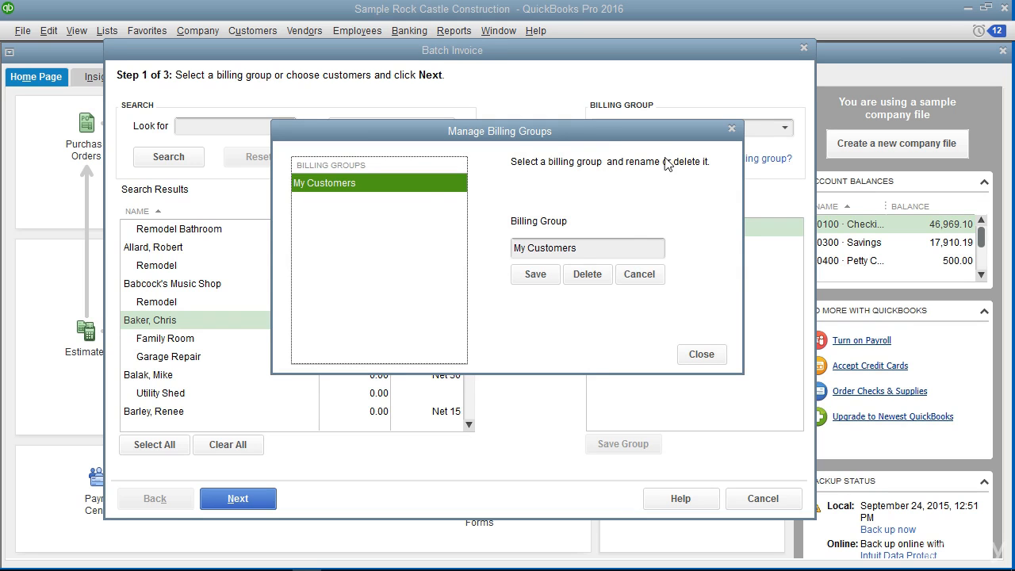
{"action": "left_click", "coordinate": [420, 183]}
{"action": "left_click", "coordinate": [532, 248]}
{"action": "type", "text": "Batch Invoice"}
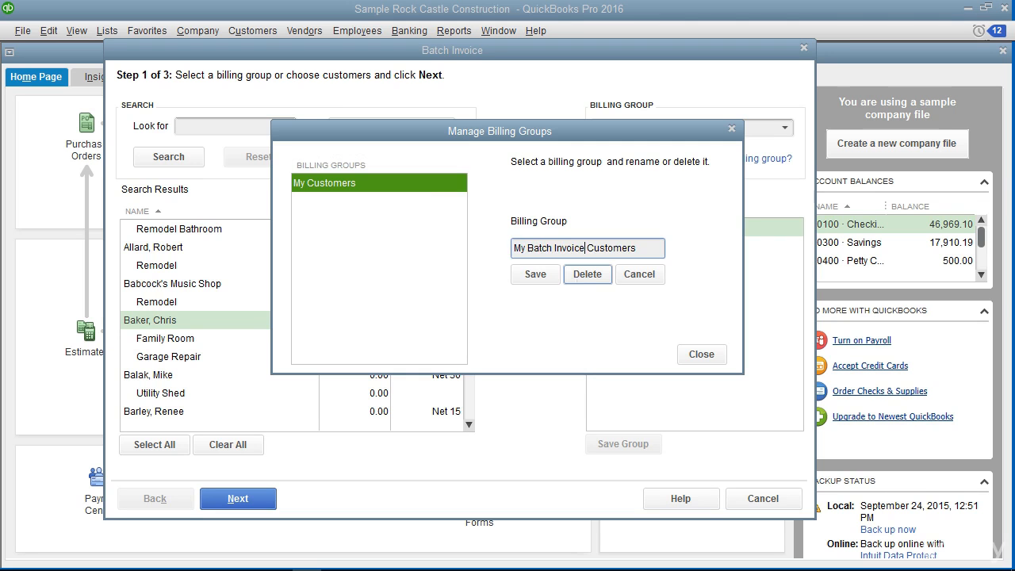
{"action": "left_click", "coordinate": [537, 275]}
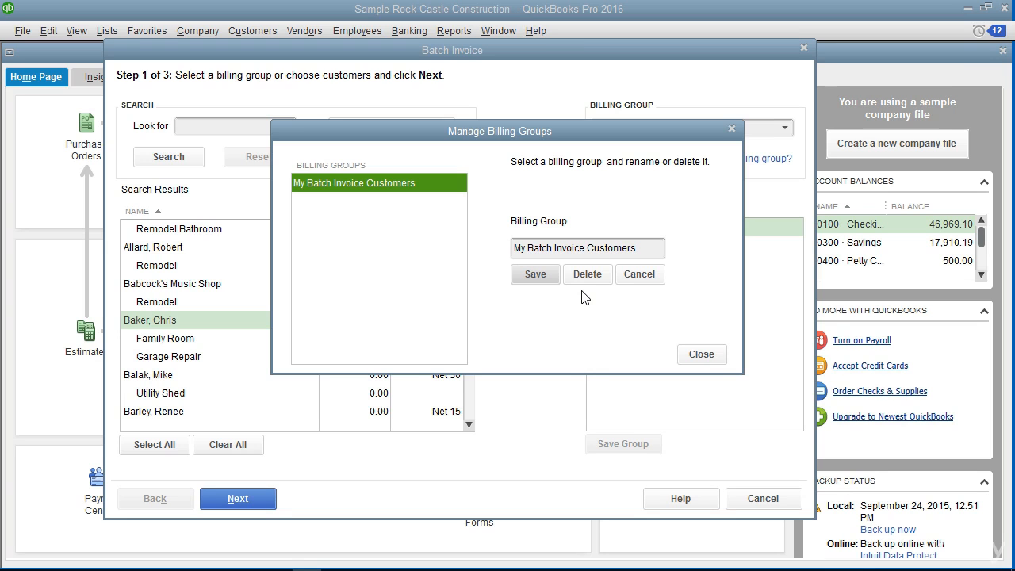
{"action": "left_click", "coordinate": [717, 362]}
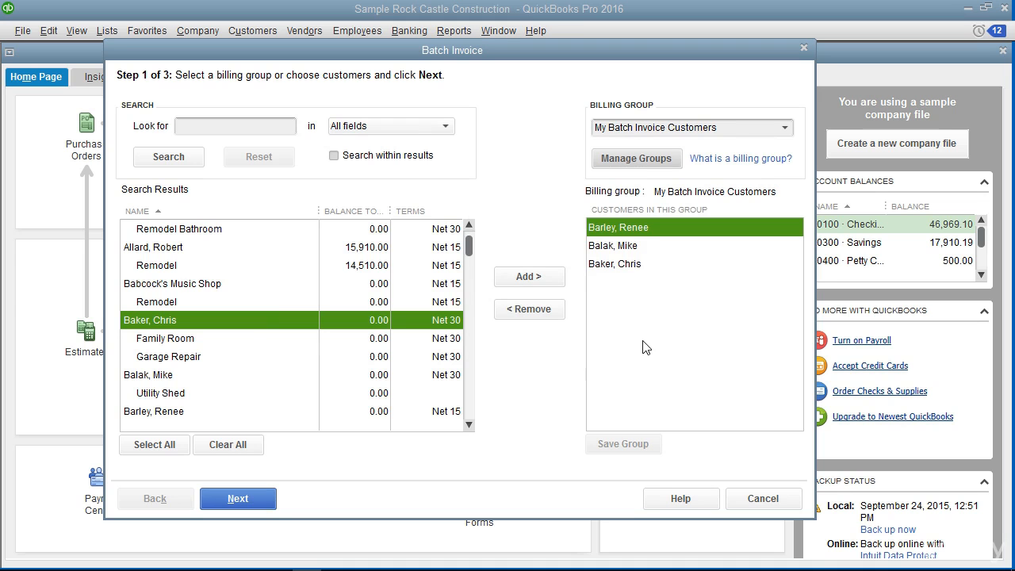
Step: Continue to the line items and enter two Labor lines with quantity 1: Mowed lawns at 15.00 and Edging at 10.00
{"action": "left_click", "coordinate": [223, 503]}
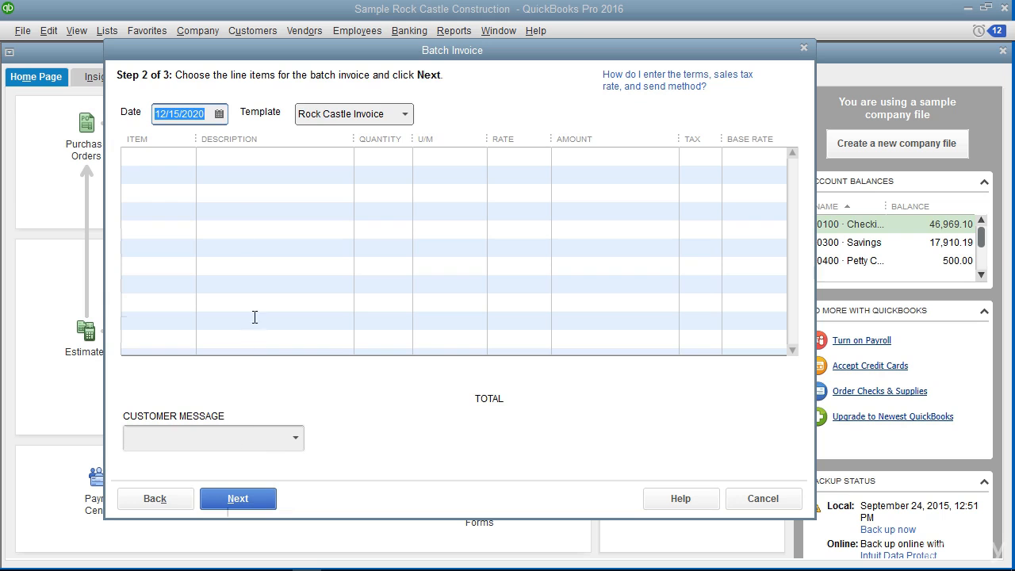
{"action": "left_click", "coordinate": [213, 115]}
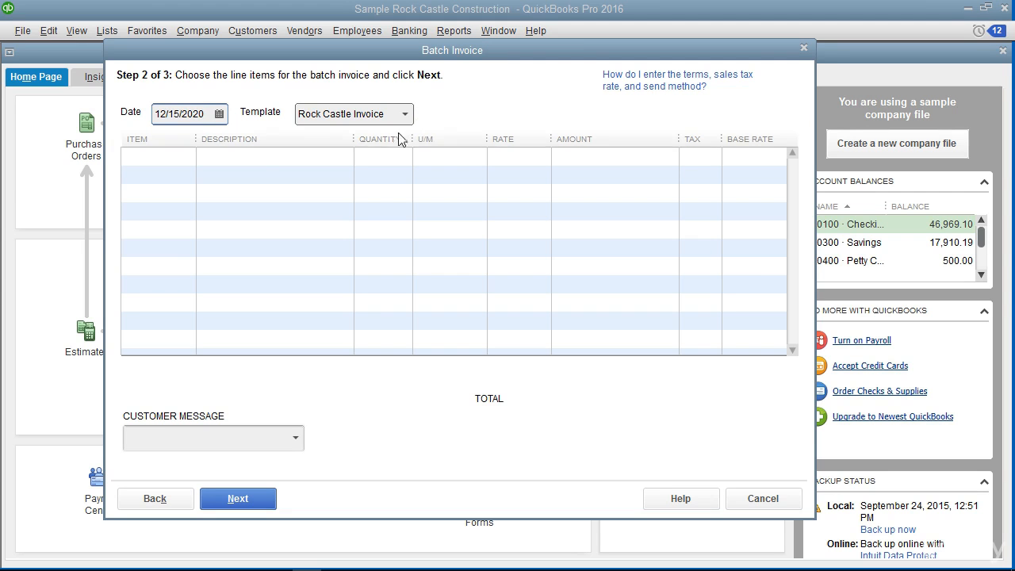
{"action": "left_click", "coordinate": [169, 157]}
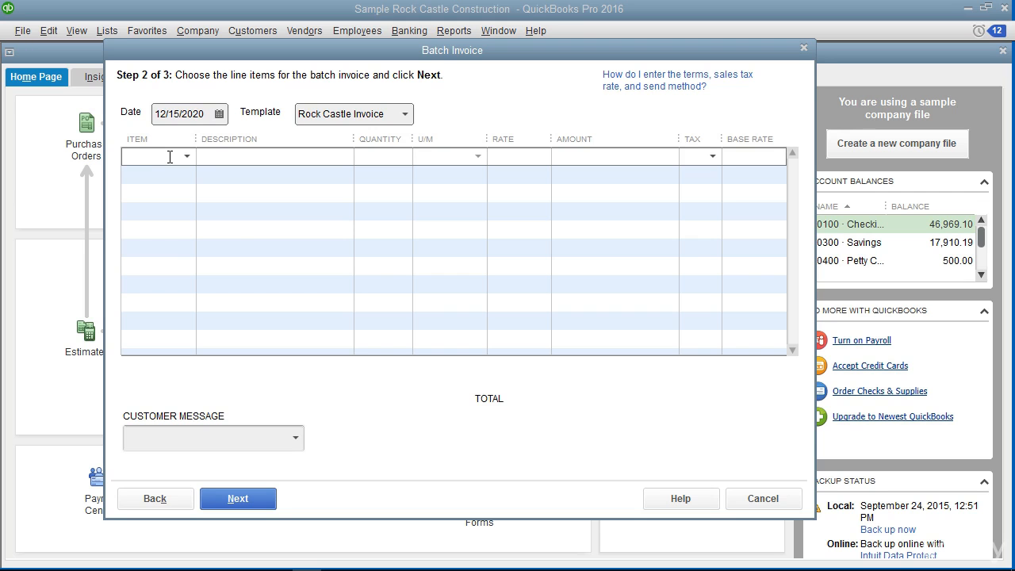
{"action": "left_click", "coordinate": [187, 157]}
{"action": "left_click", "coordinate": [163, 324]}
{"action": "left_click", "coordinate": [247, 157]}
{"action": "type", "text": "Mowed lawns"}
{"action": "key", "text": "Tab"}
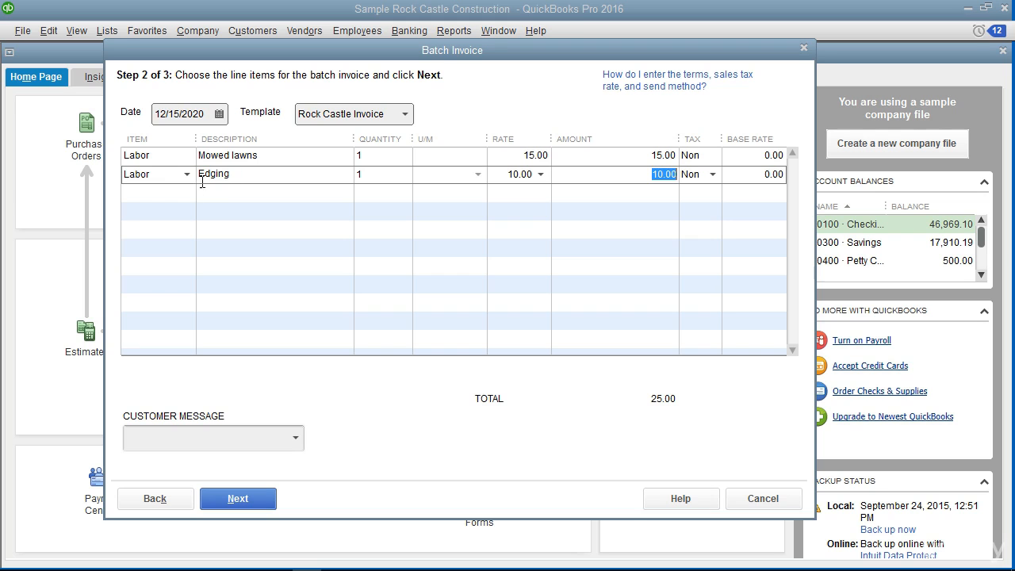
Step: Leave the customer message blank, review the batch's invoice list, and create the invoices for all three customers
{"action": "left_click", "coordinate": [137, 438]}
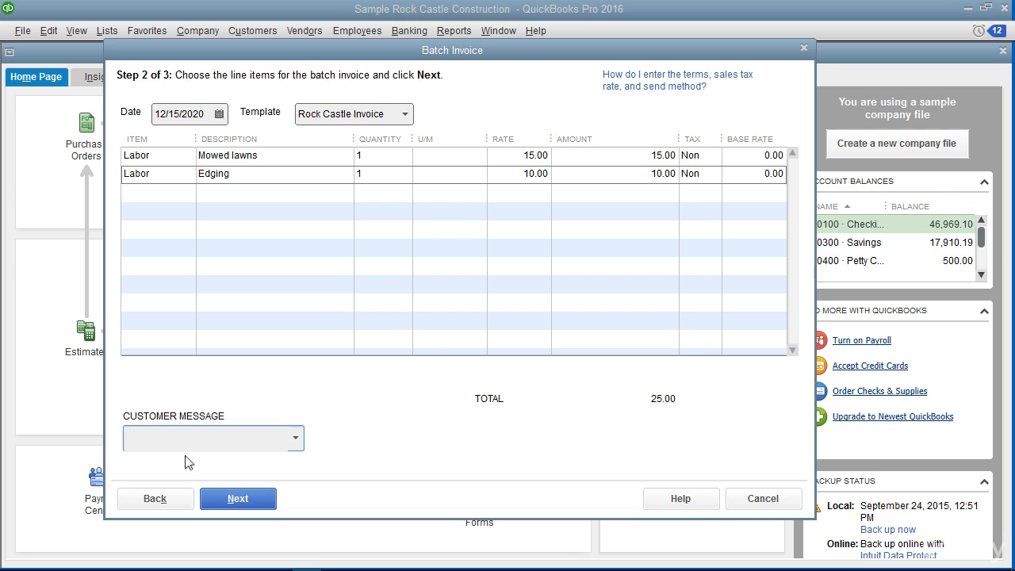
{"action": "left_click", "coordinate": [248, 506]}
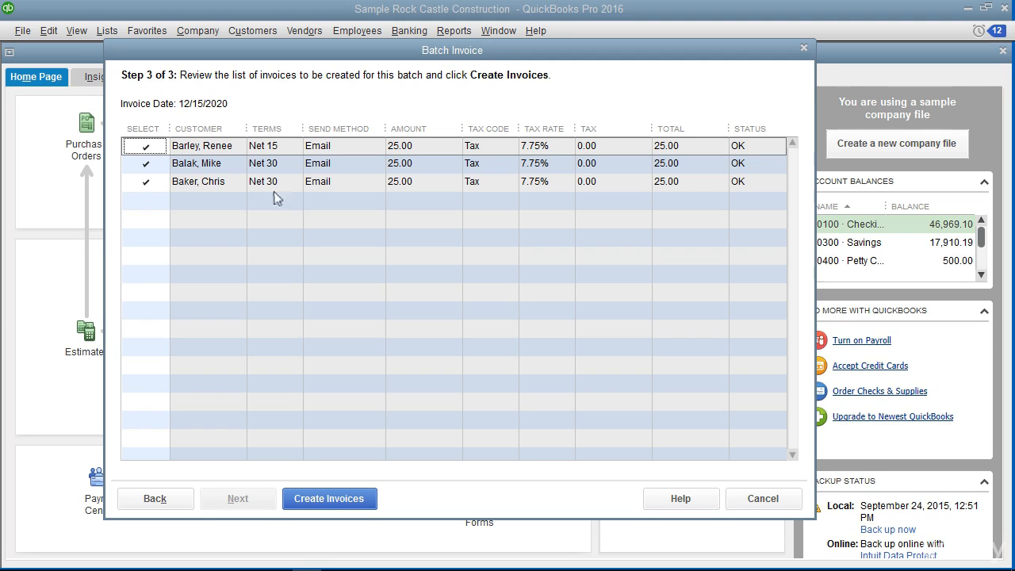
{"action": "left_click", "coordinate": [151, 183]}
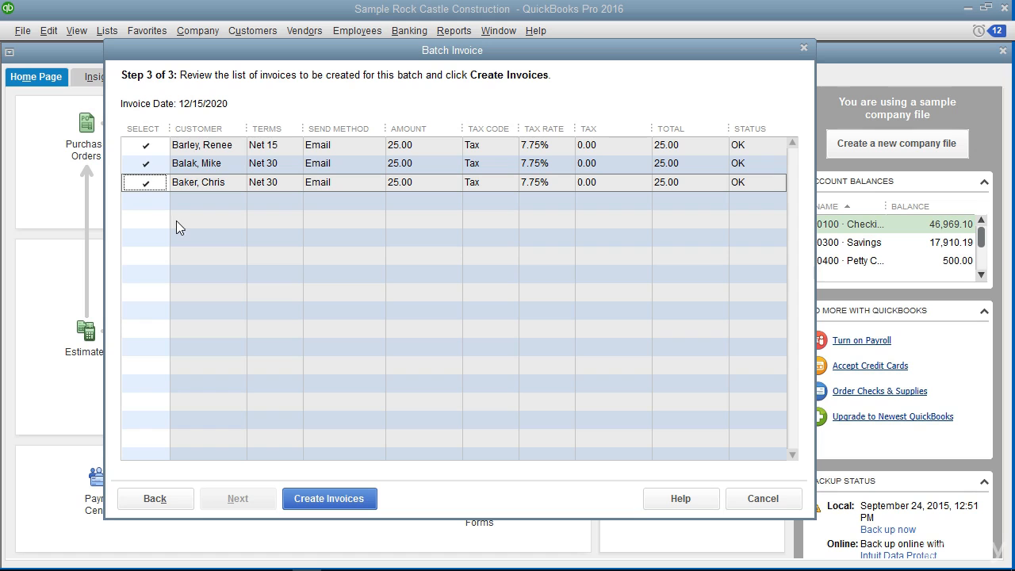
{"action": "left_click", "coordinate": [329, 496]}
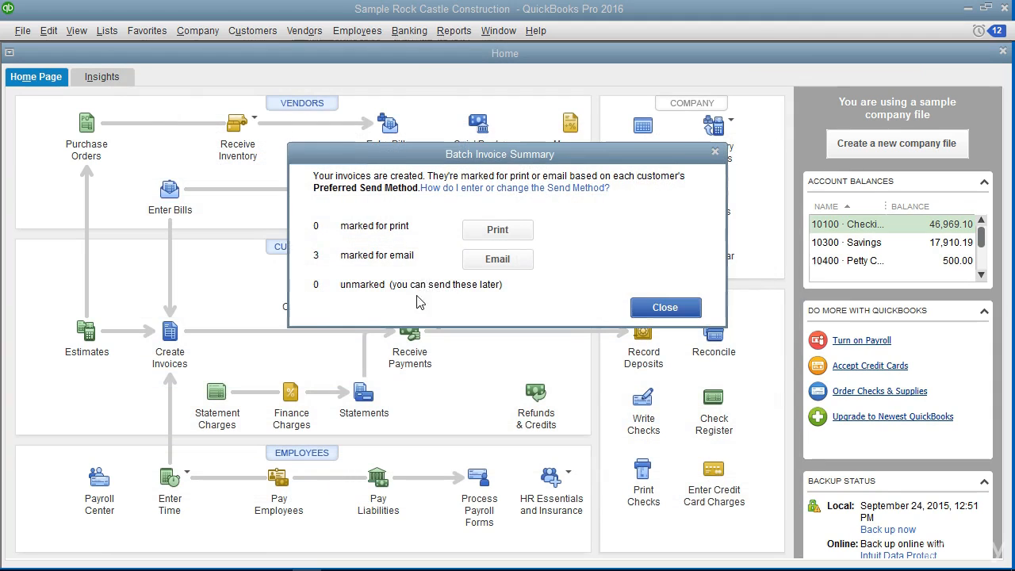